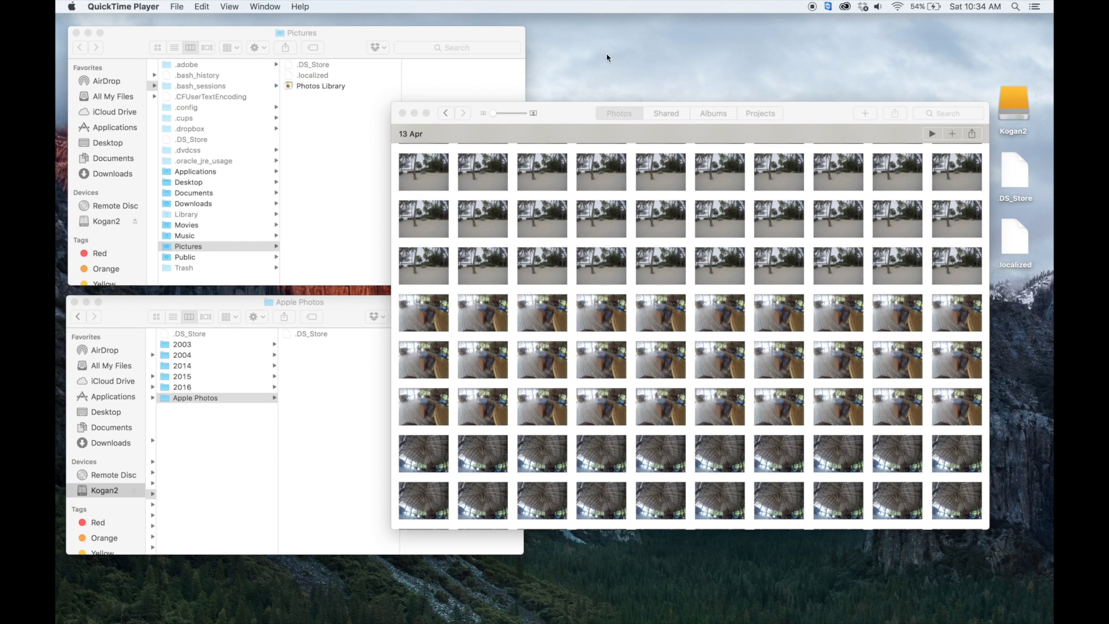
Review the Photos general library settings, then bring the Pictures and Apple Photos Finder windows forward
left_click(568, 116)
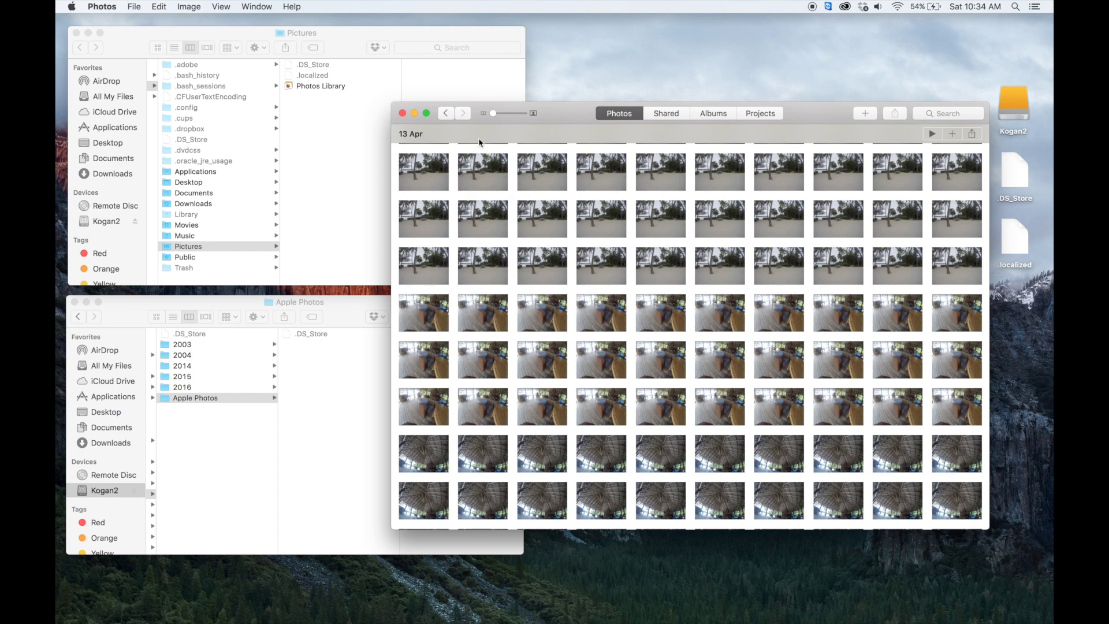
left_click(111, 4)
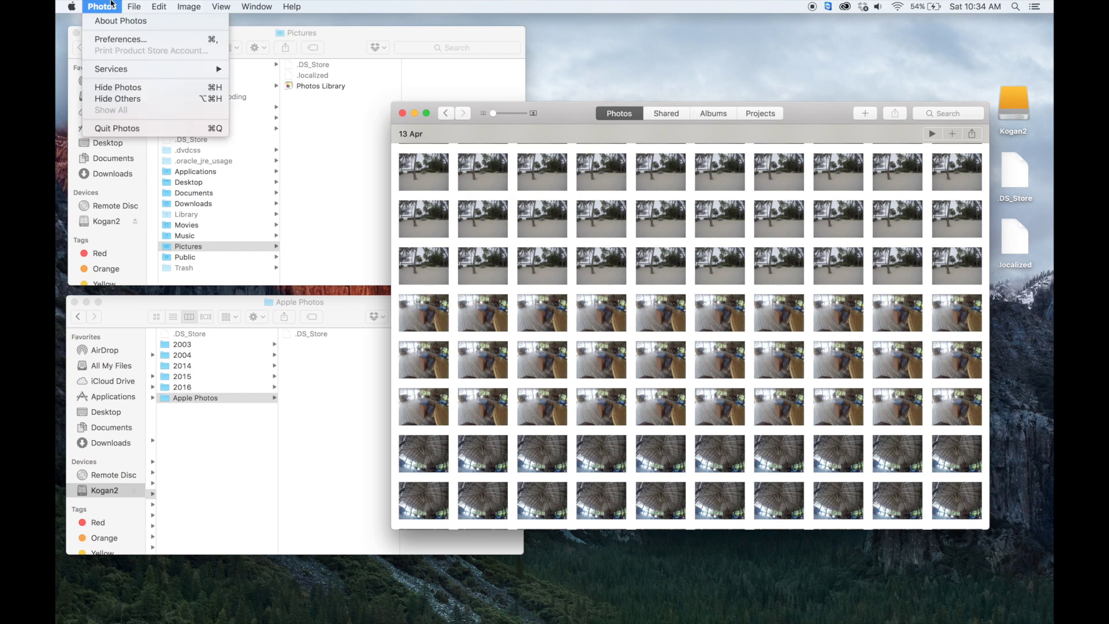
left_click(115, 40)
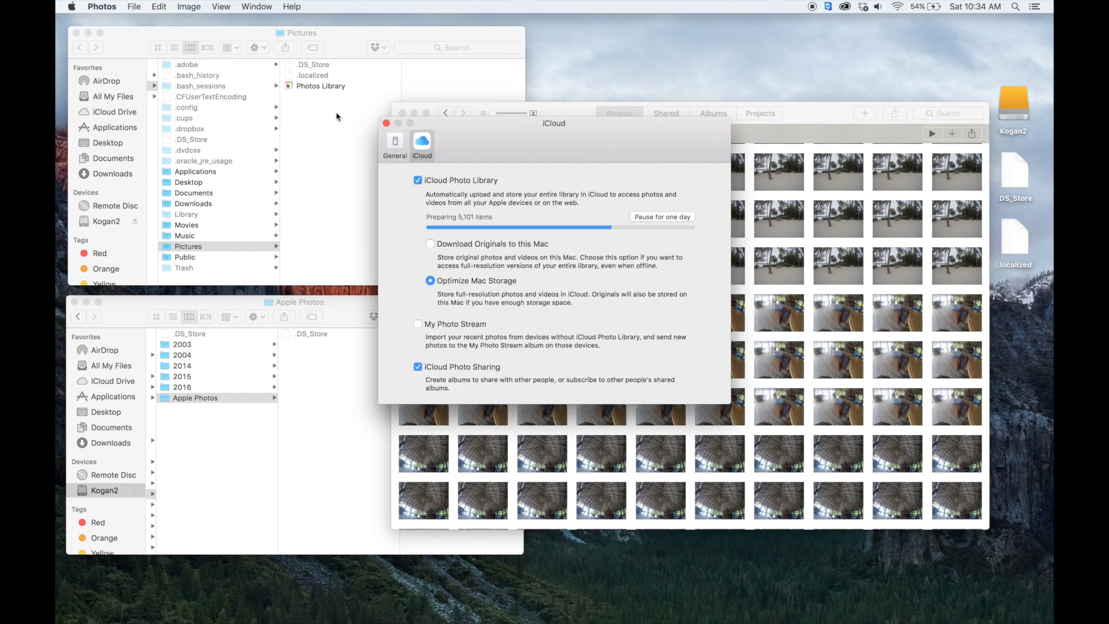
left_click(396, 145)
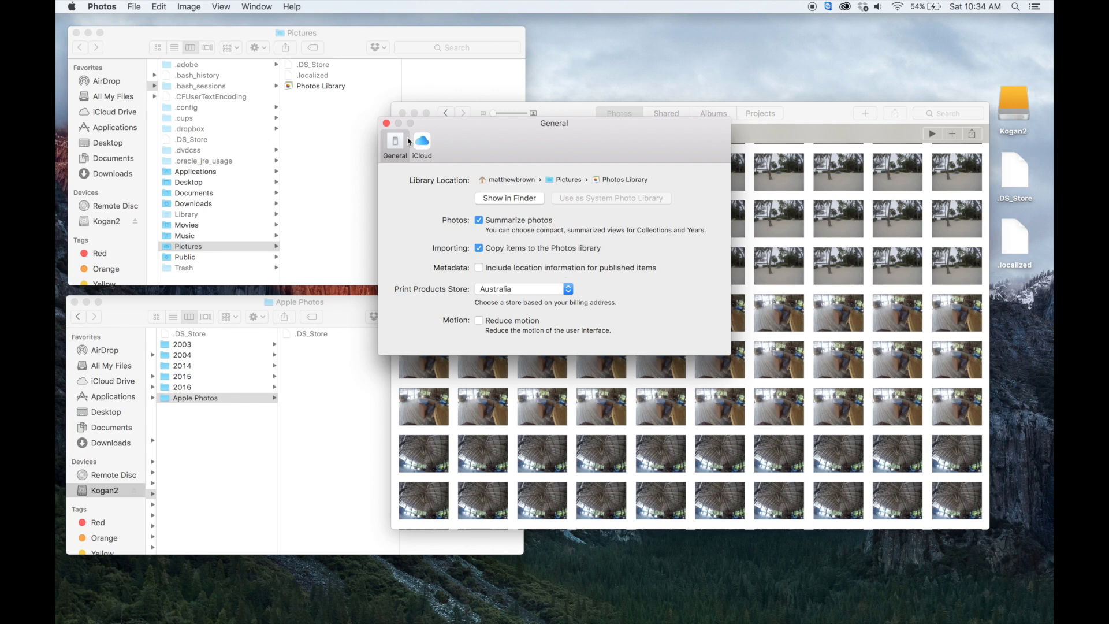
left_click(387, 123)
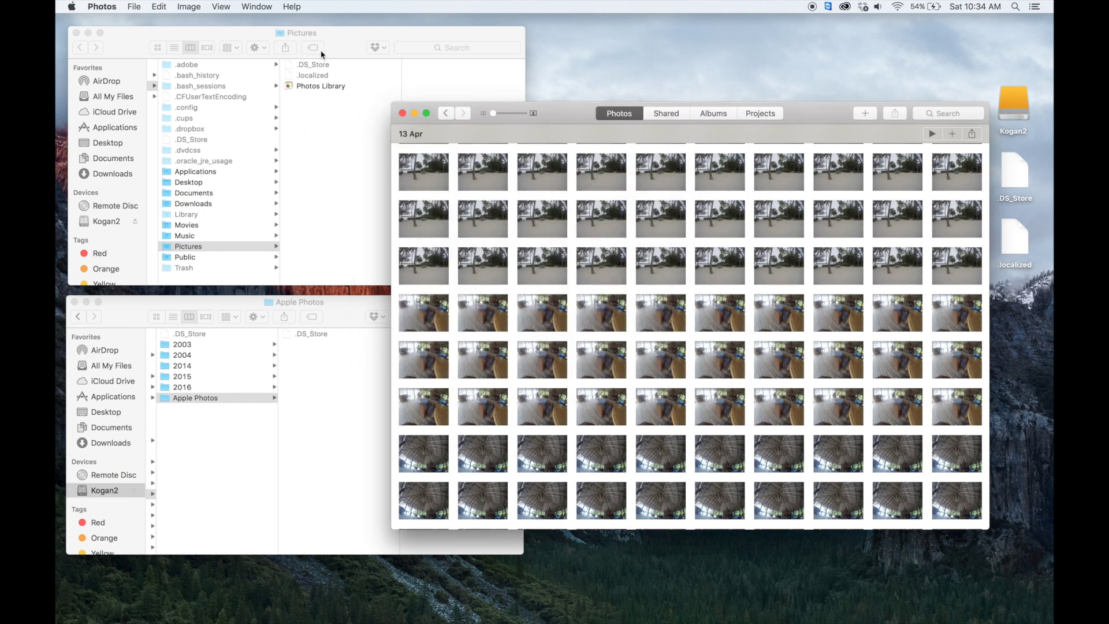
left_click(320, 57)
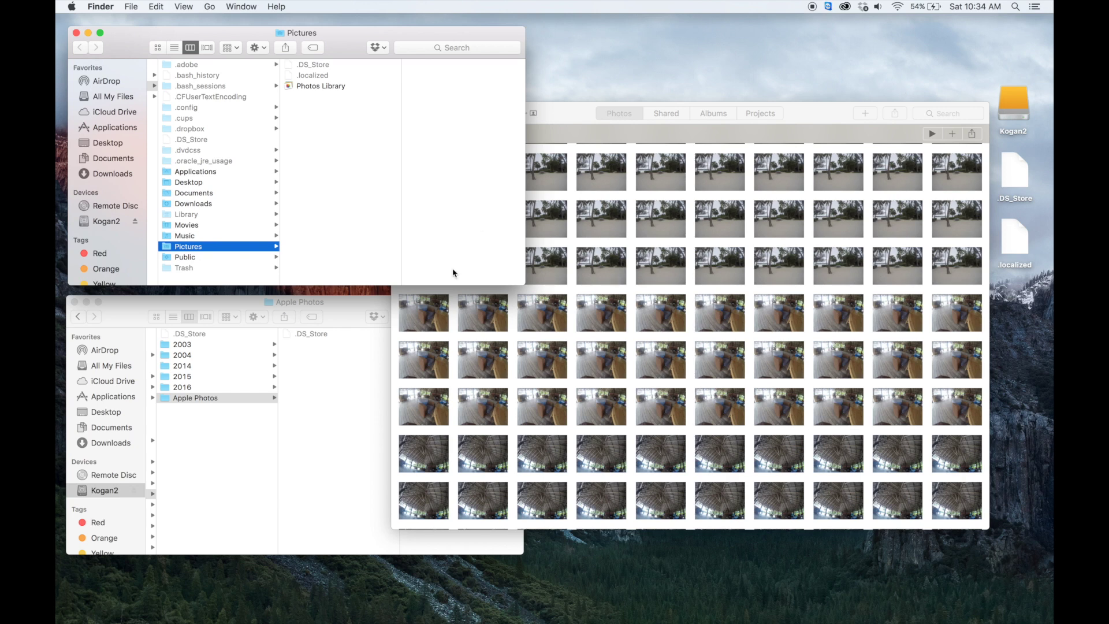
left_click(349, 299)
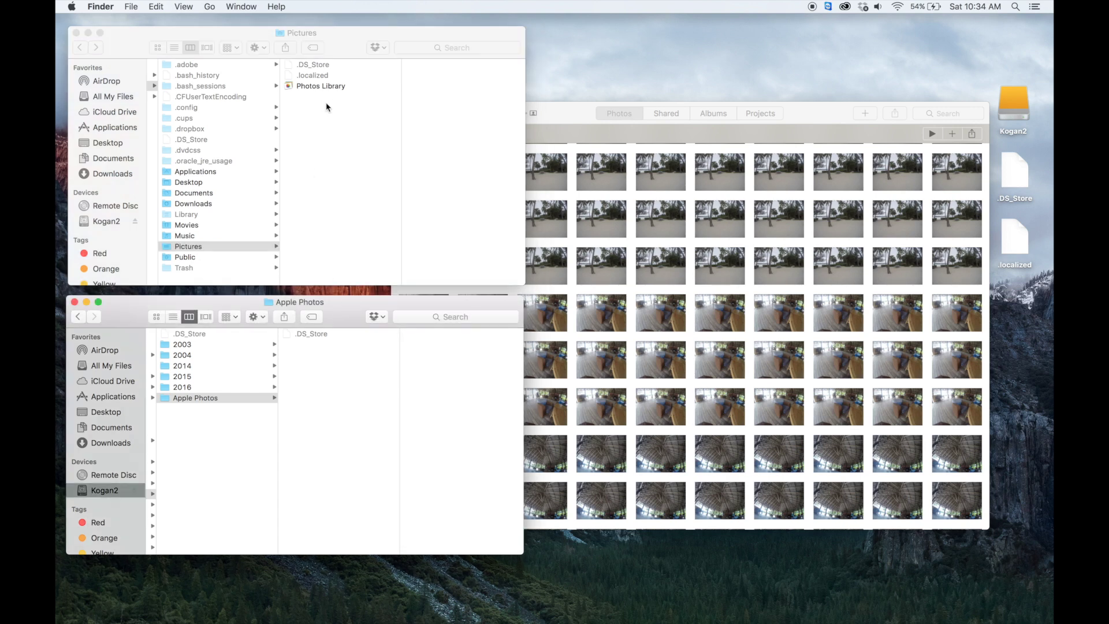
Uncheck iCloud Photo Library in Photos preferences and confirm Turn Off
left_click(571, 116)
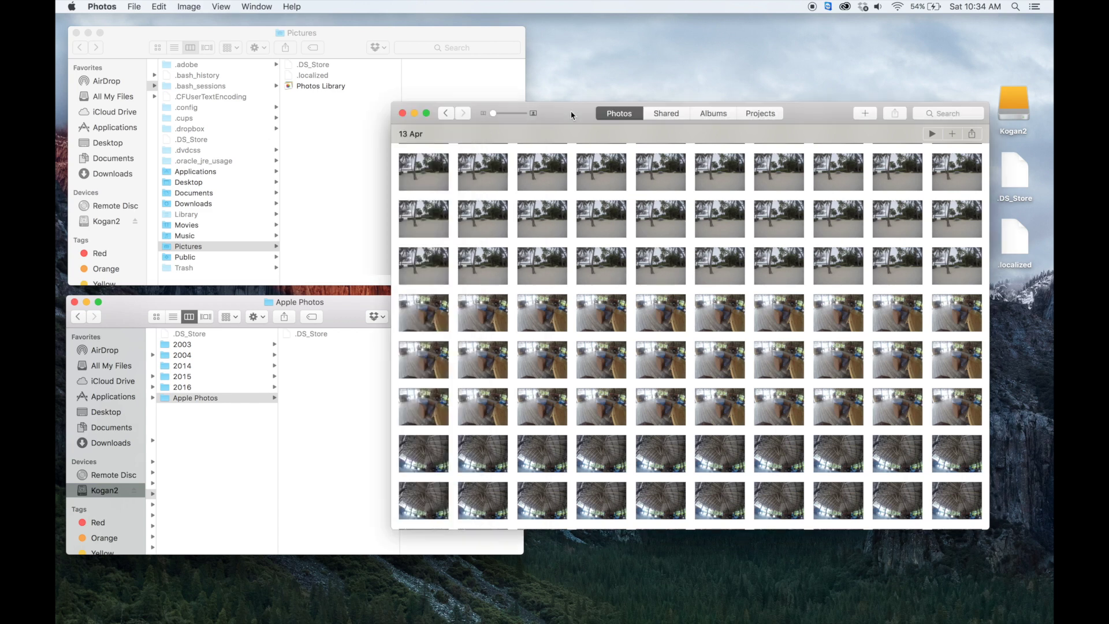
left_click(110, 4)
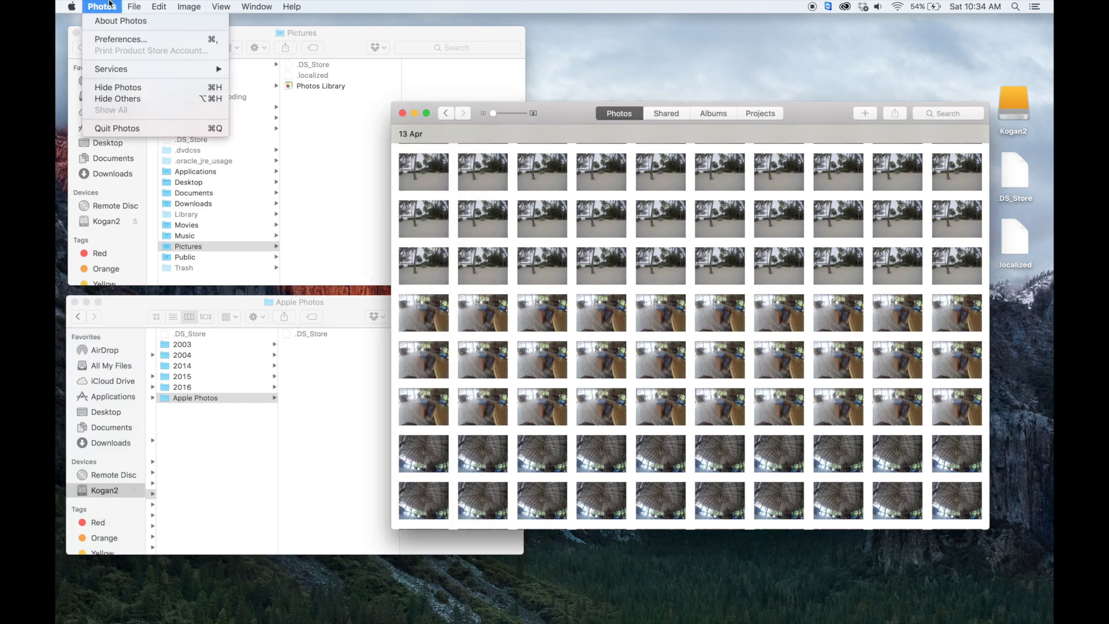
left_click(120, 39)
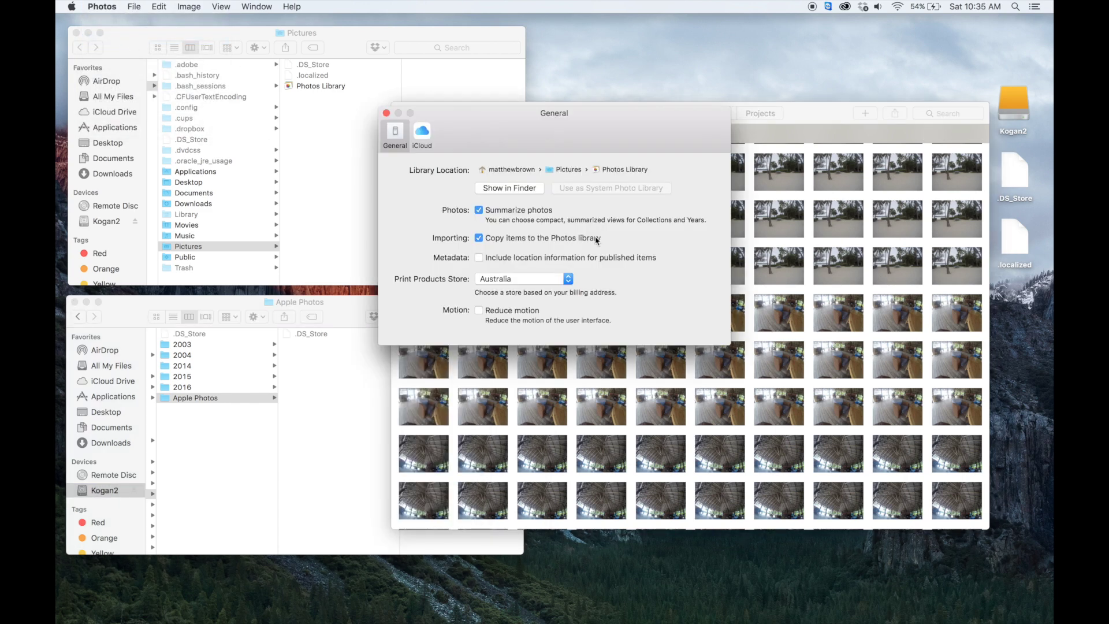
left_click(428, 131)
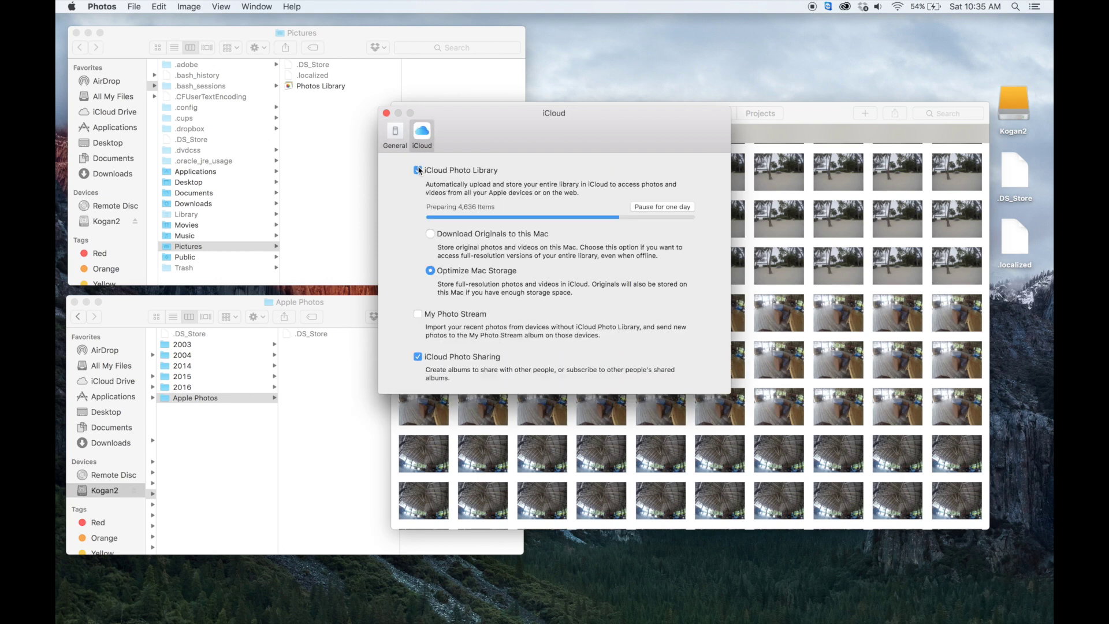
left_click(418, 170)
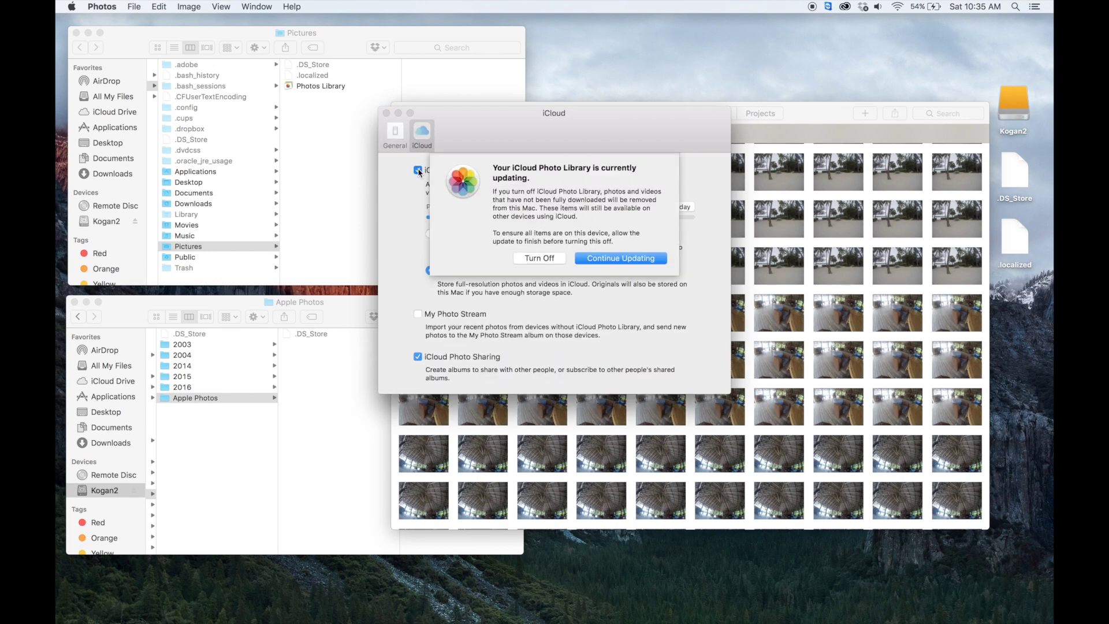
left_click(540, 259)
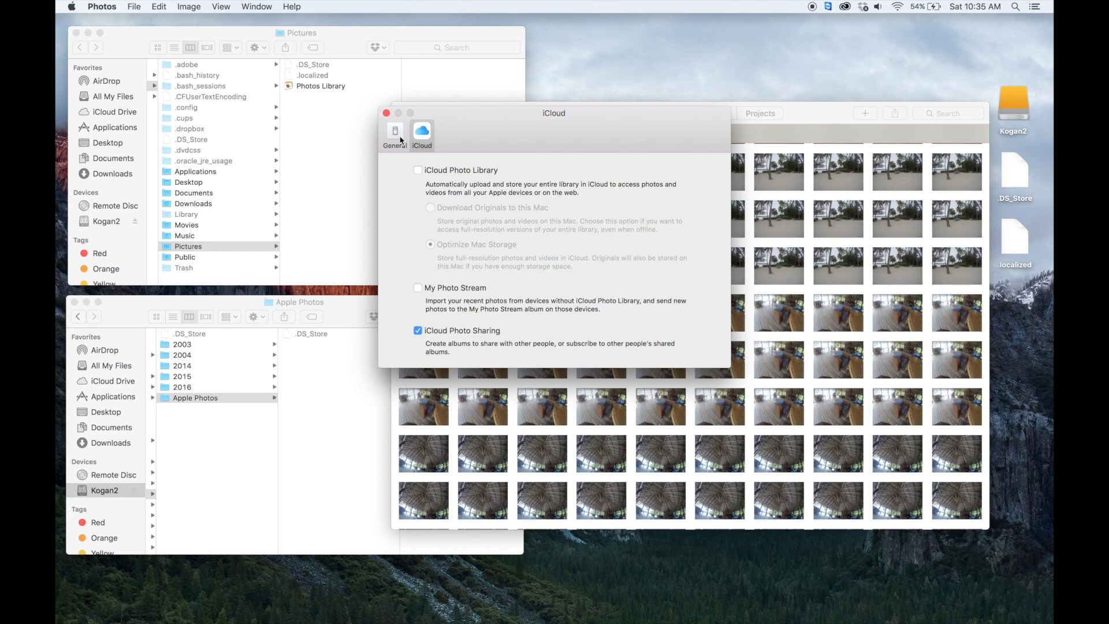
left_click(396, 135)
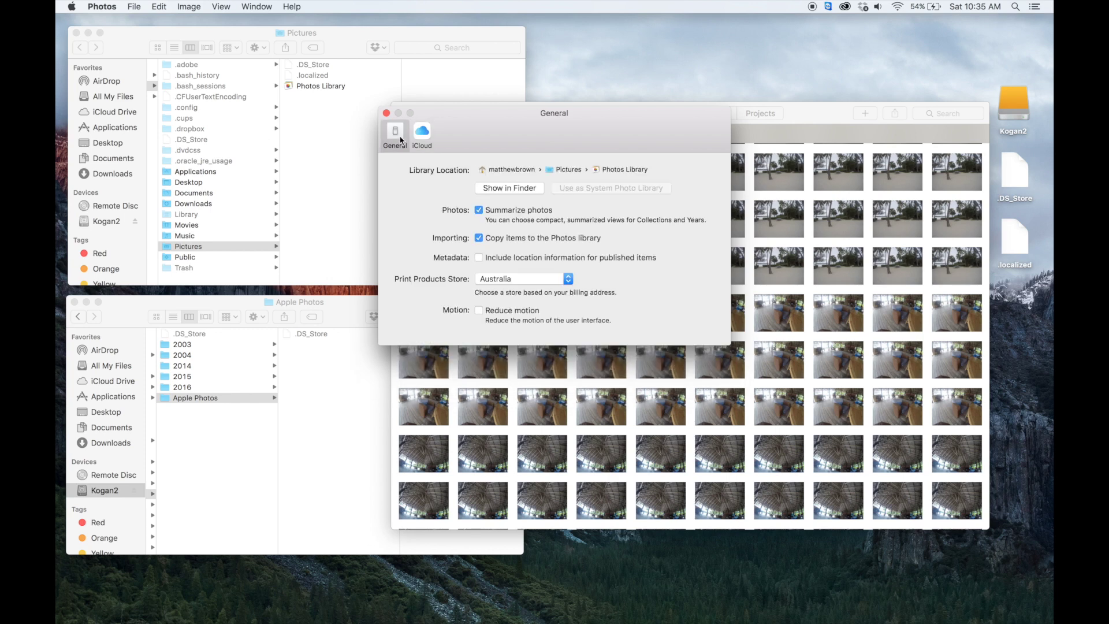
left_click(386, 113)
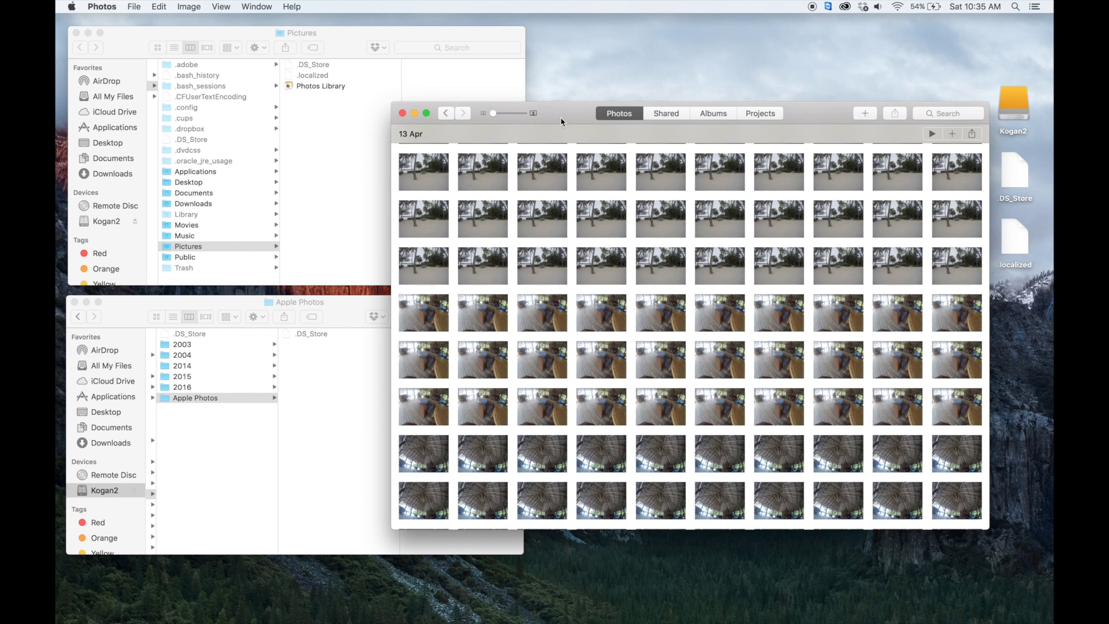
Drag Photos Library from Pictures into the Apple Photos folder on Kogan2 and let the copy complete
left_click(299, 91)
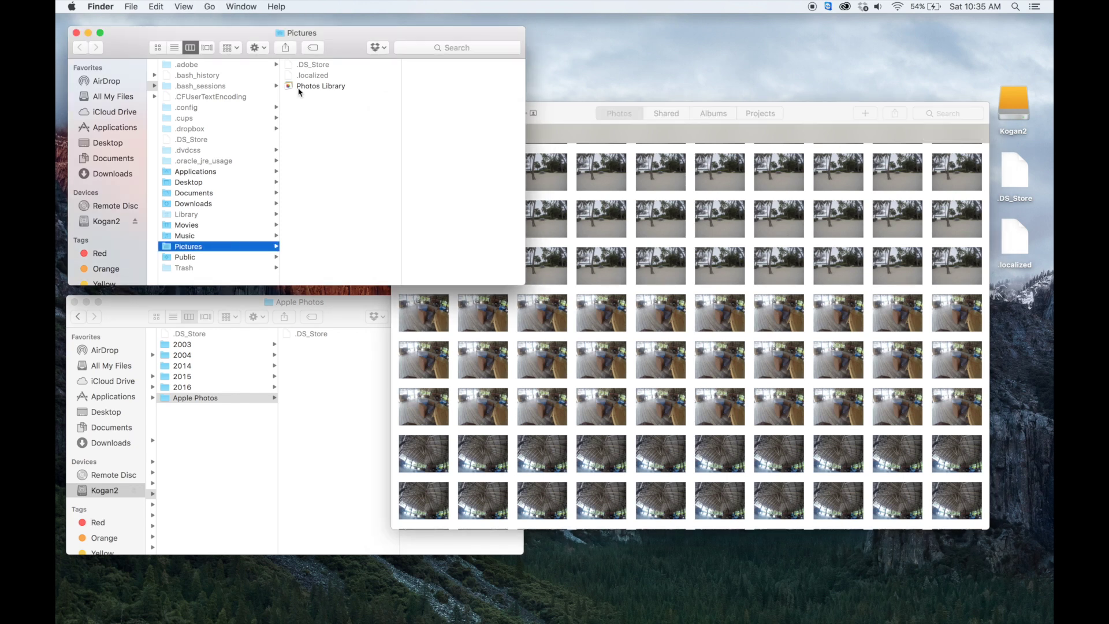
left_click_drag(300, 91, 321, 477)
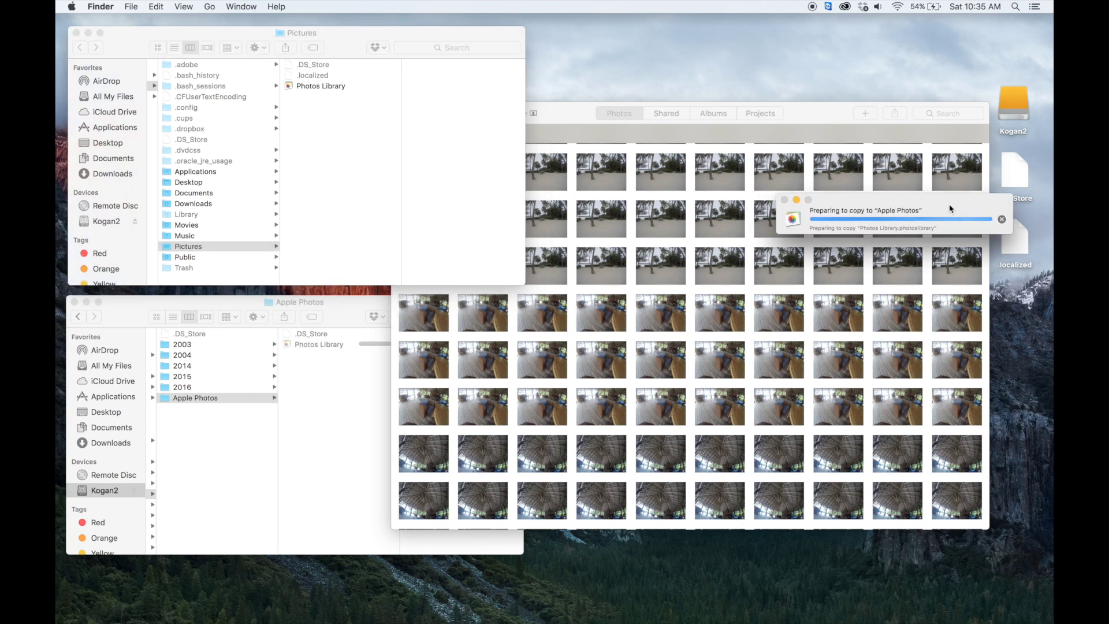
left_click_drag(950, 209, 813, 49)
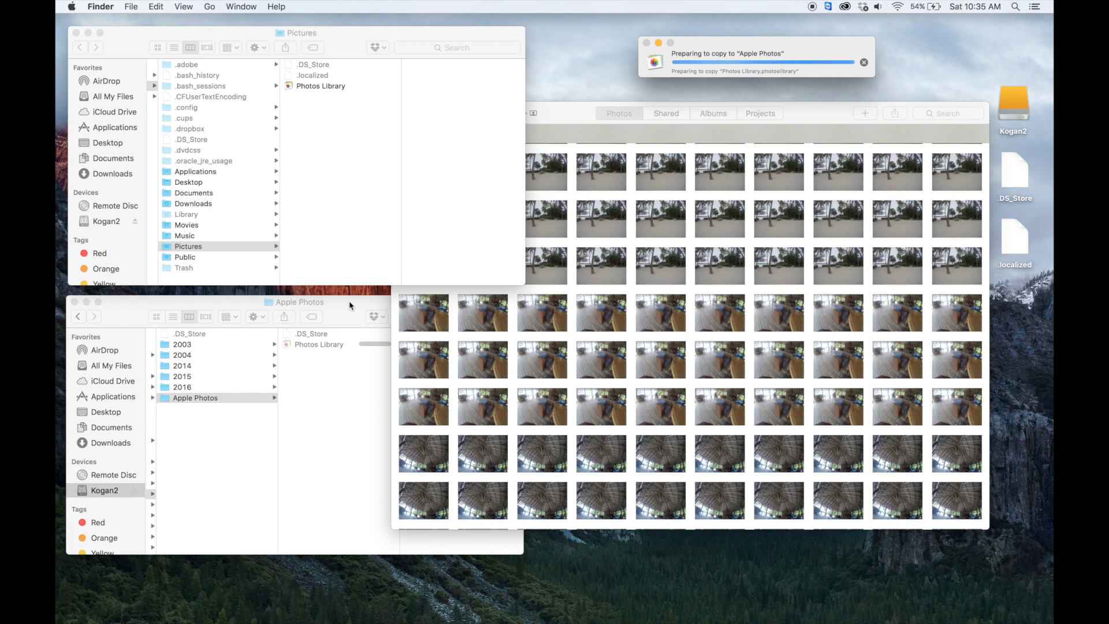
left_click(582, 117)
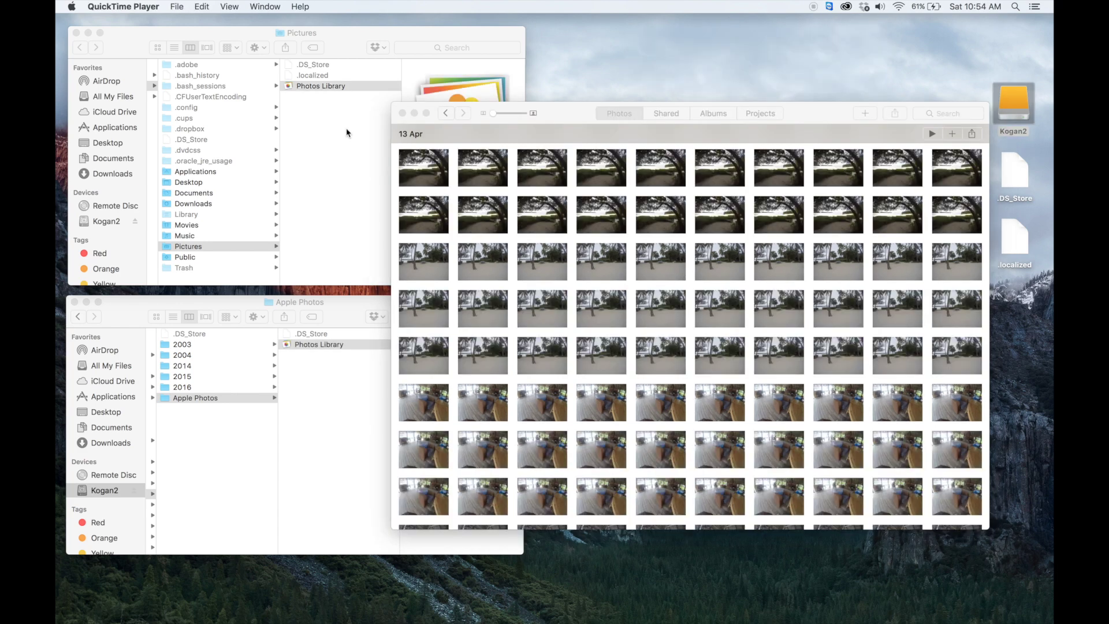
Quit Photos with Cmd+Q and relaunch it from the copied Photos Library on Kogan2
left_click(324, 345)
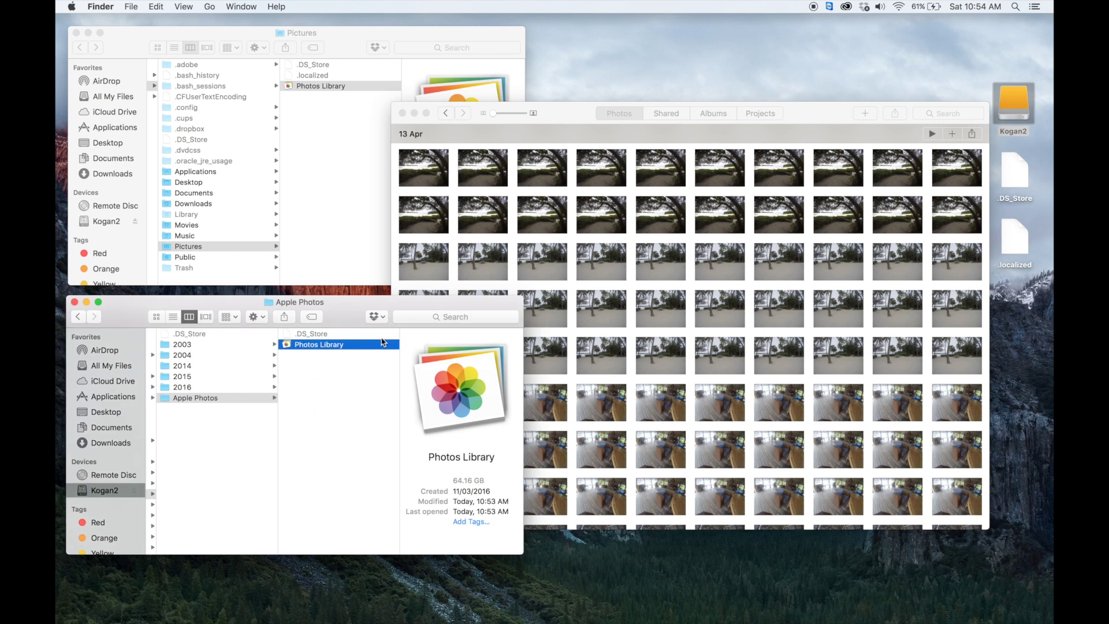
left_click(573, 115)
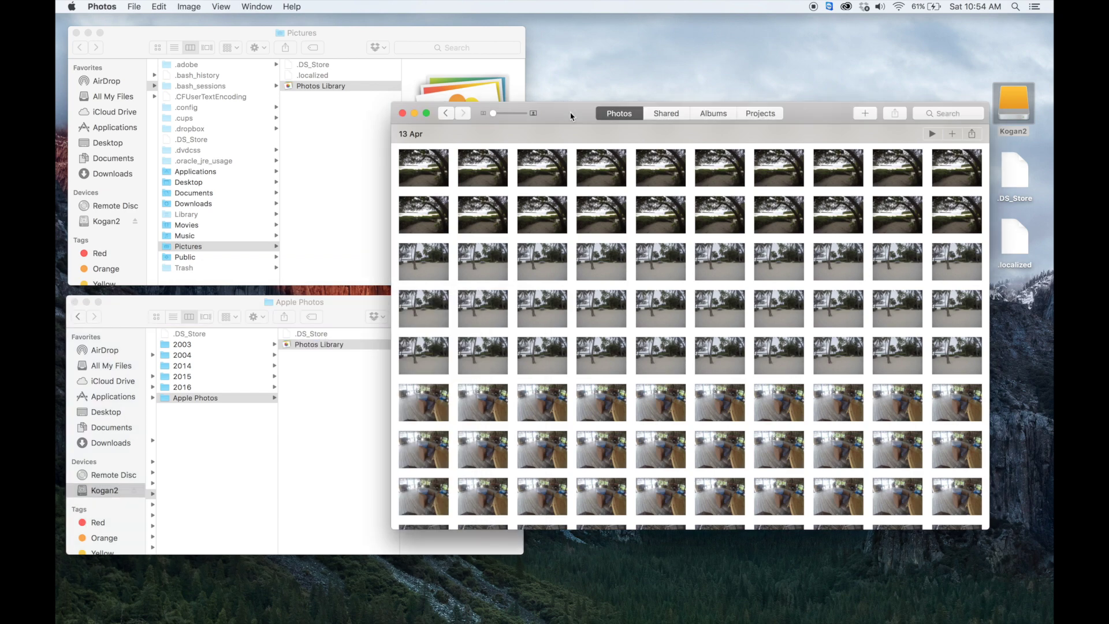
key("super+q")
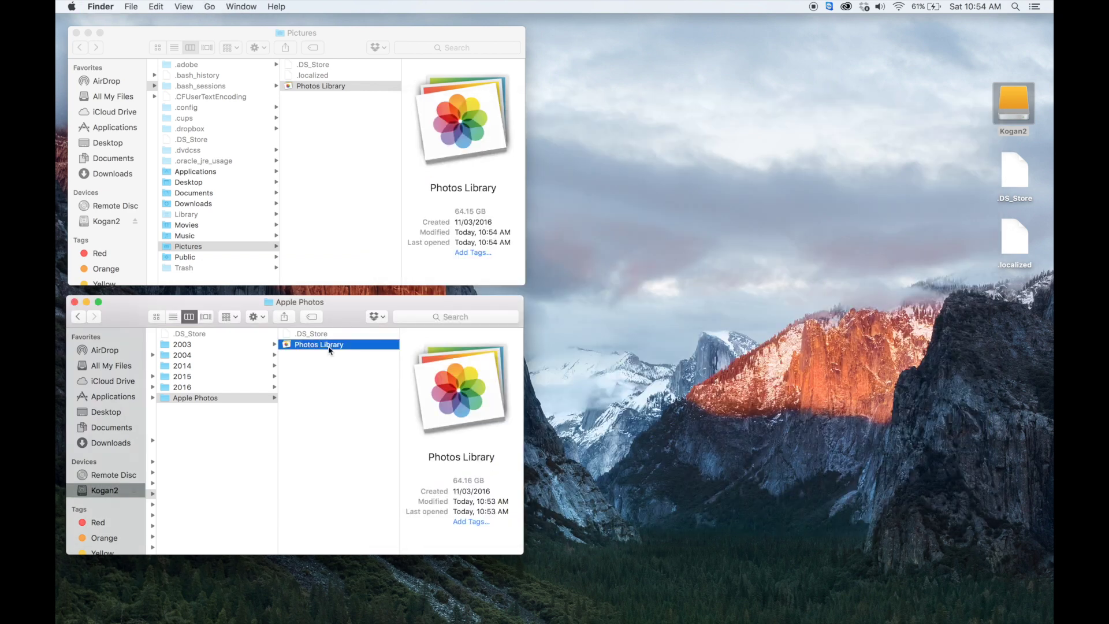
left_click(329, 347)
double_click(330, 346)
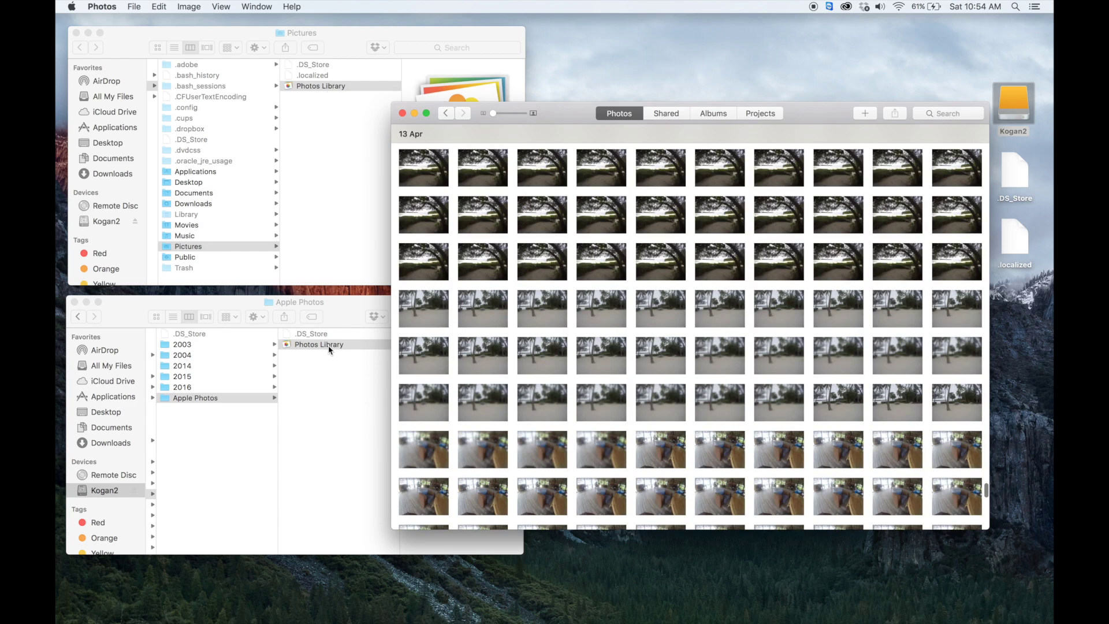
Use the Kogan2 library as System Photo Library, checking the iCloud tab before and after
left_click(100, 7)
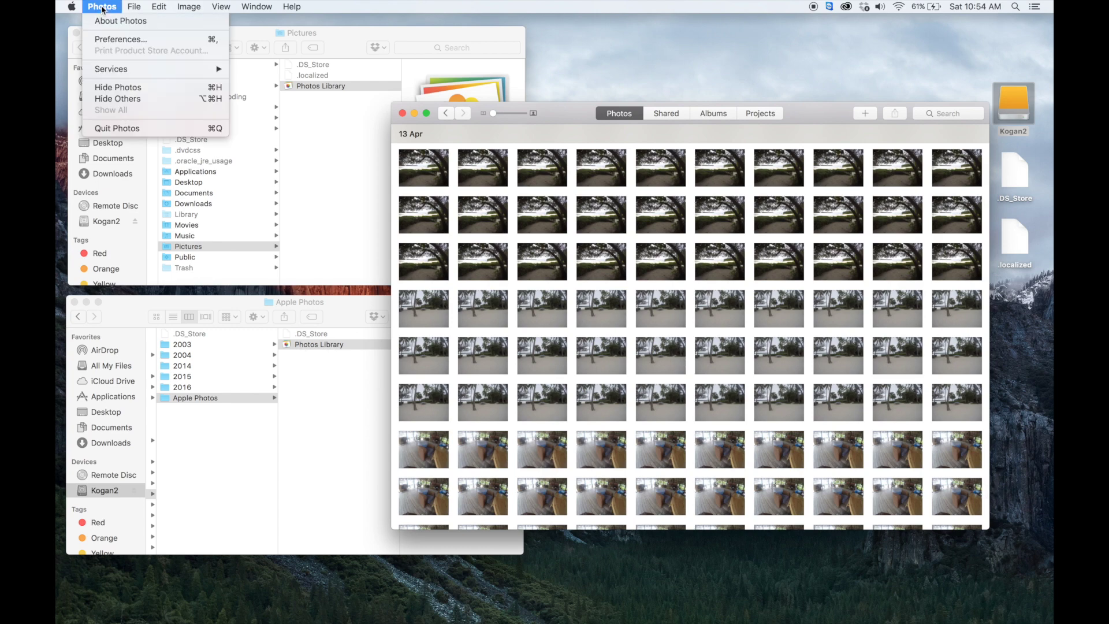
left_click(111, 39)
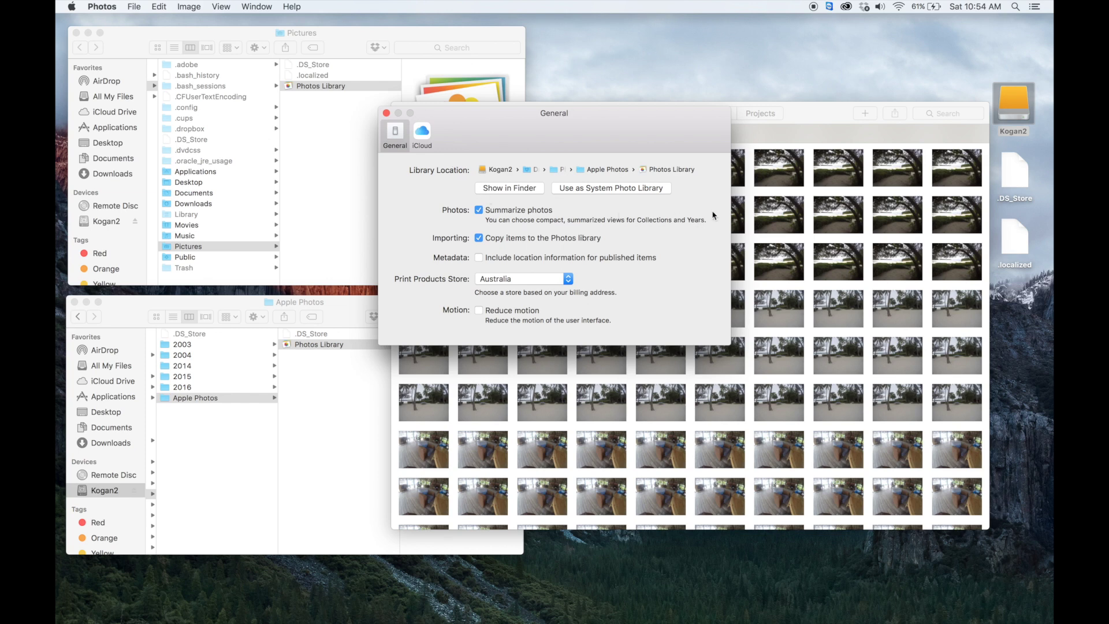
left_click(421, 147)
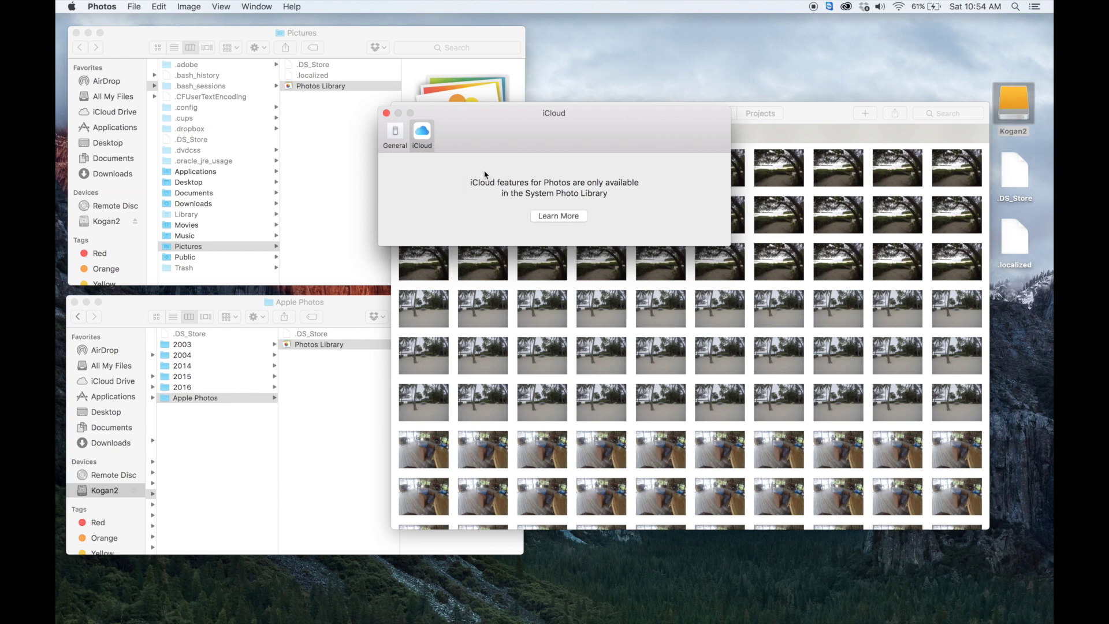
left_click(405, 144)
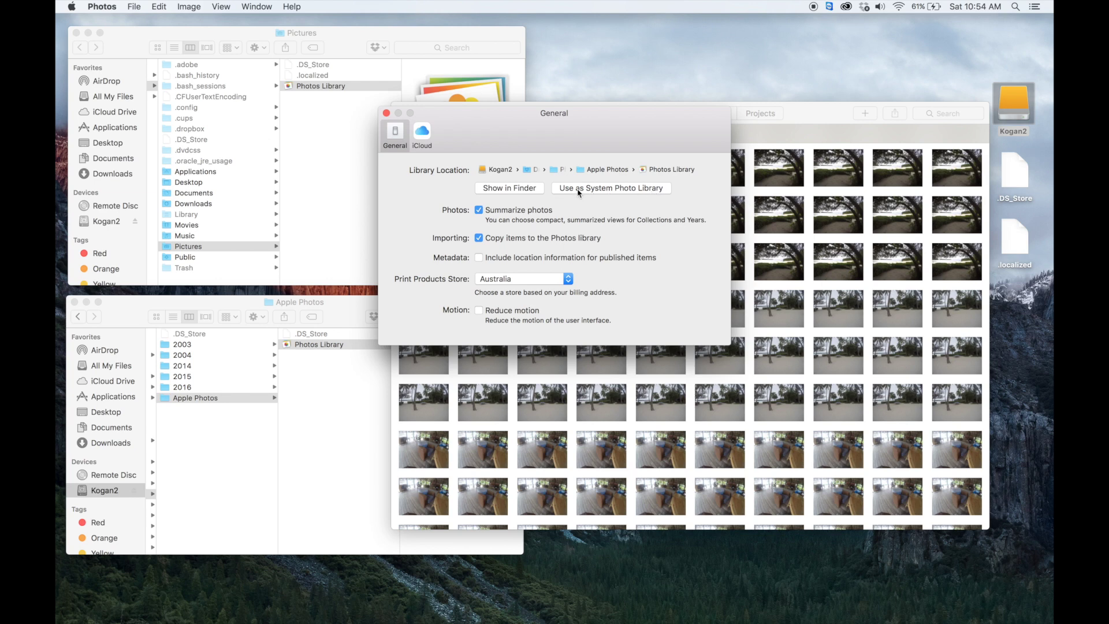
left_click(562, 191)
left_click(421, 134)
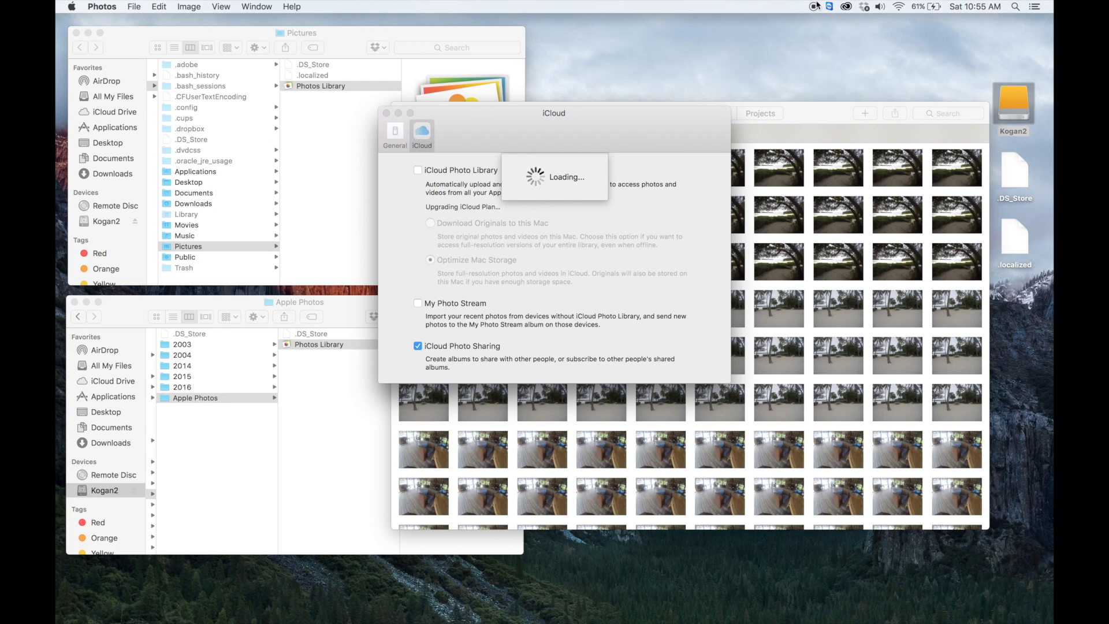
left_click(395, 134)
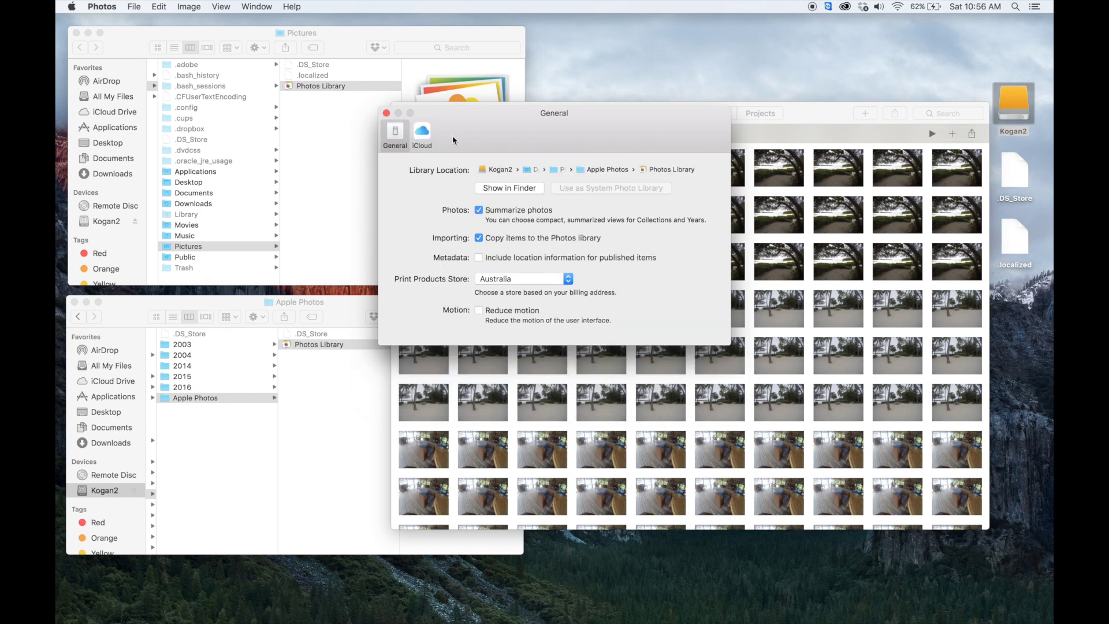
left_click(387, 114)
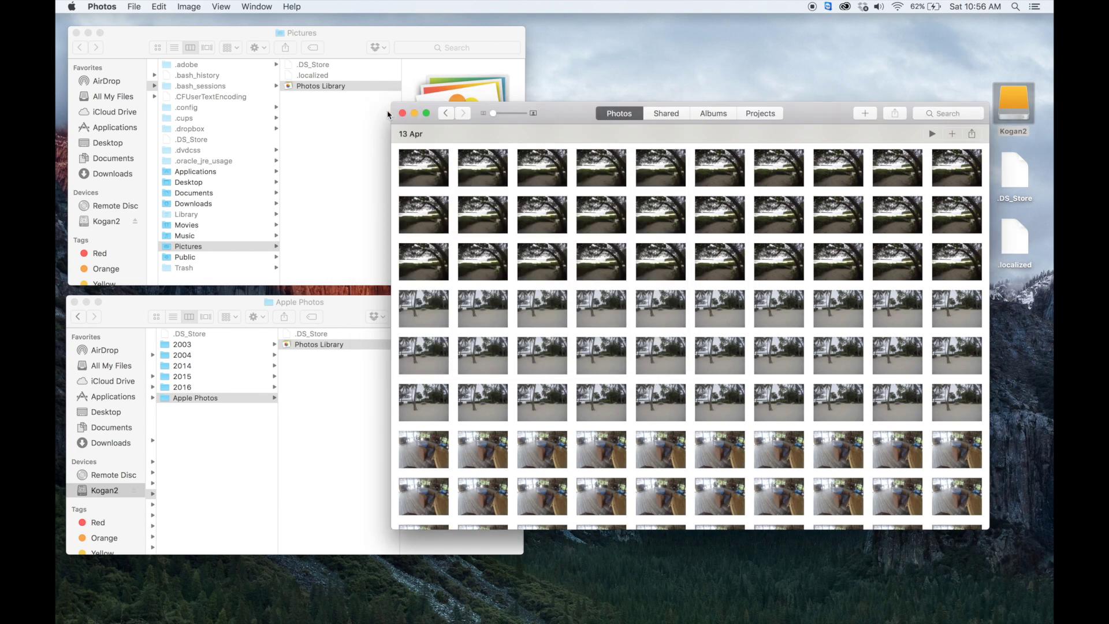
Move the original Photos Library in Pictures to the Trash with Cmd+Delete
left_click(351, 96)
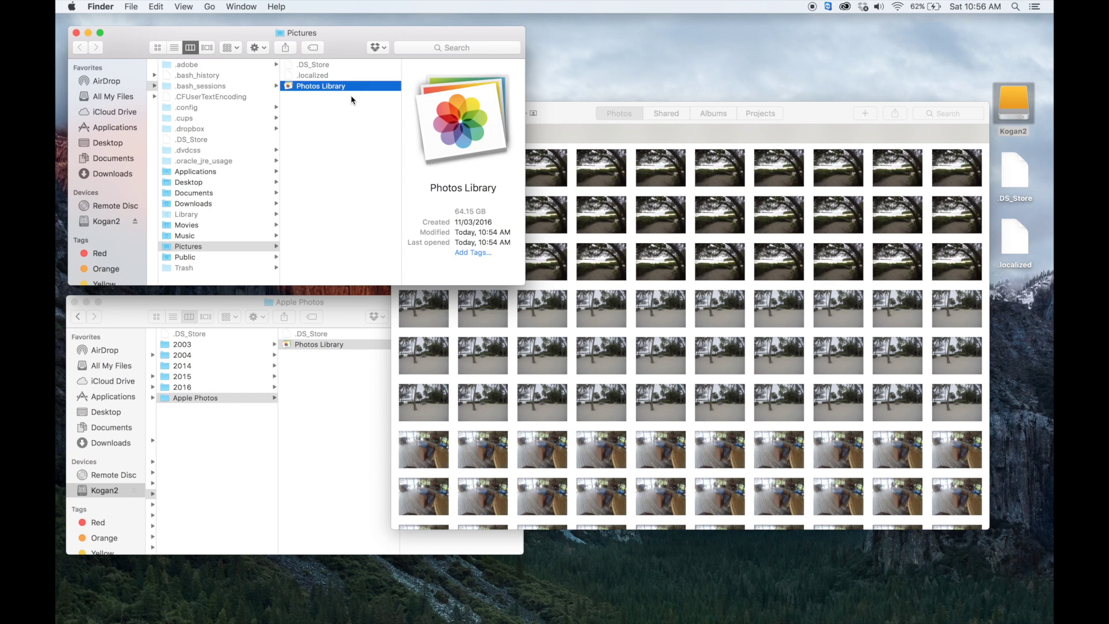
key("super+BackSpace")
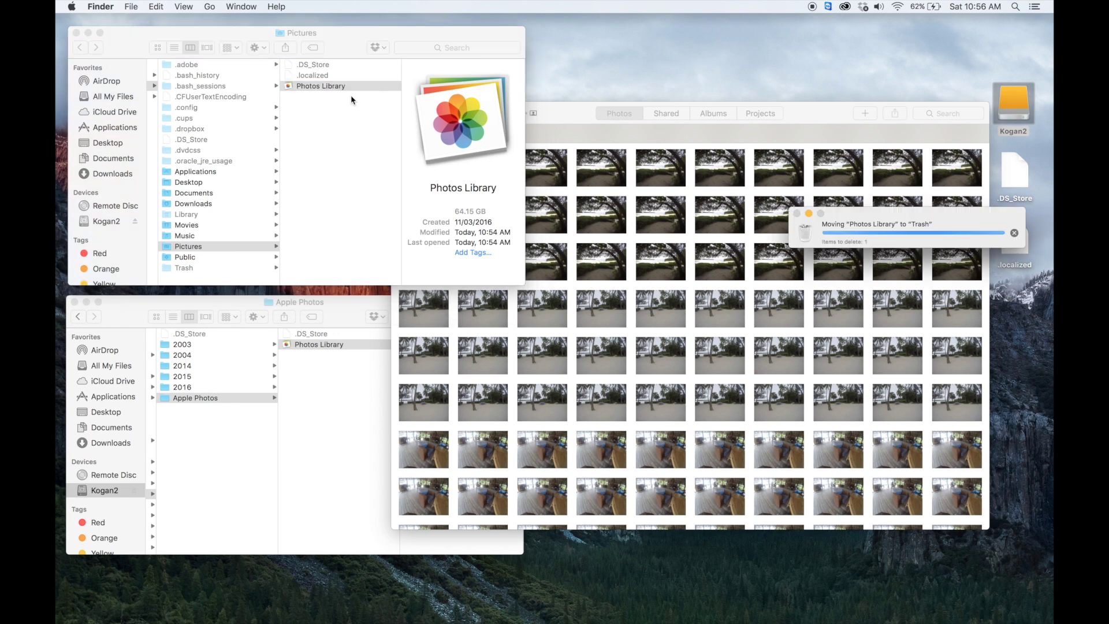